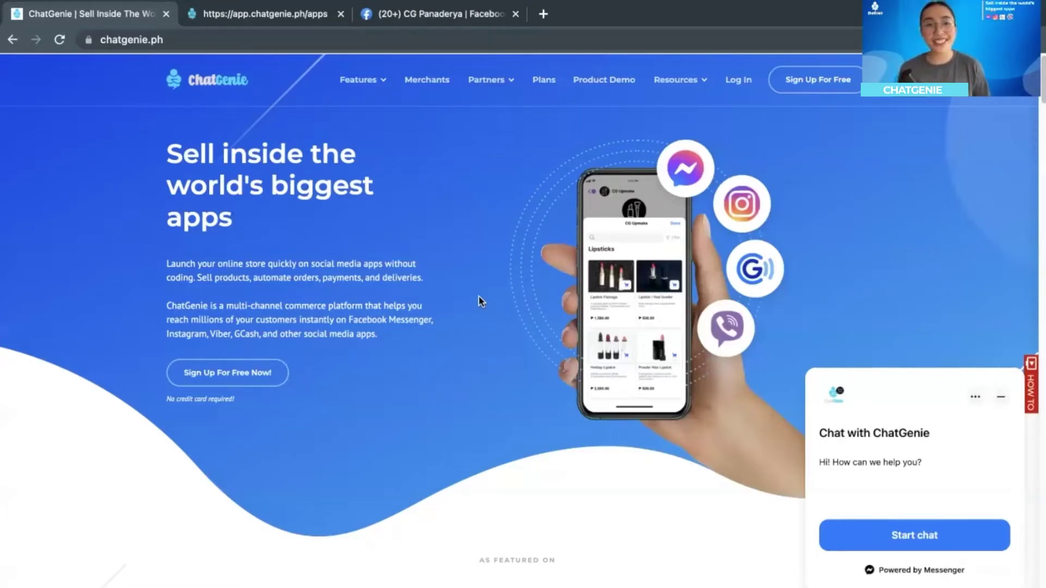
# Go to the CG Panenderya dashboard's Referral section and start a blank Add Referral Link form
pyautogui.click(281, 21)
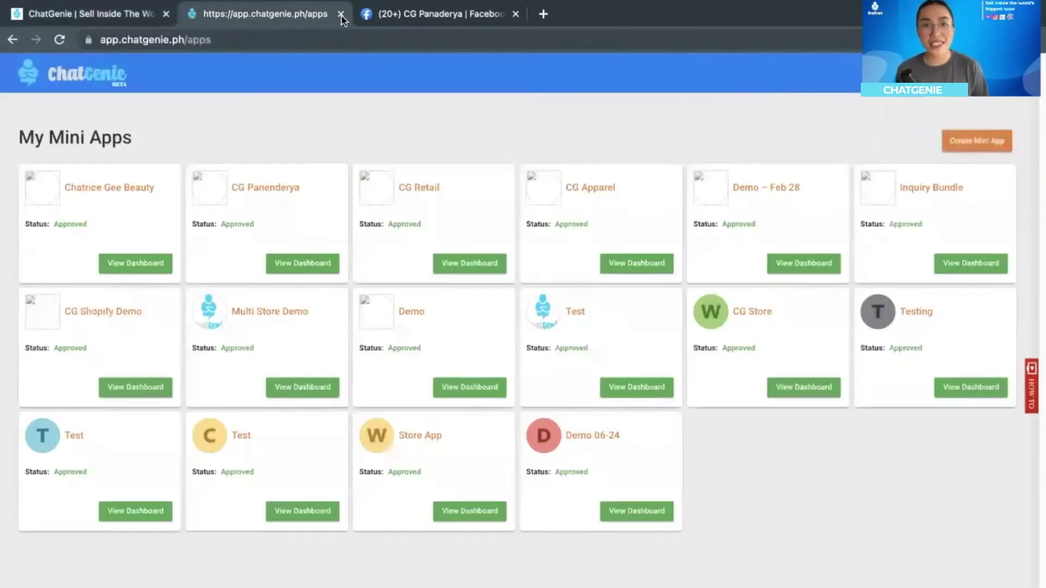
pyautogui.click(286, 267)
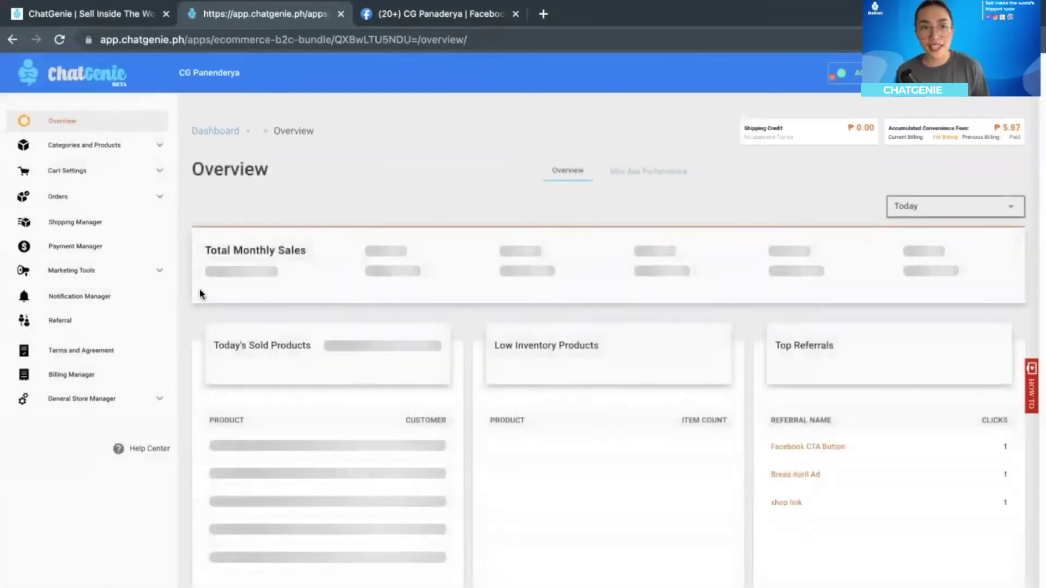
pyautogui.click(90, 322)
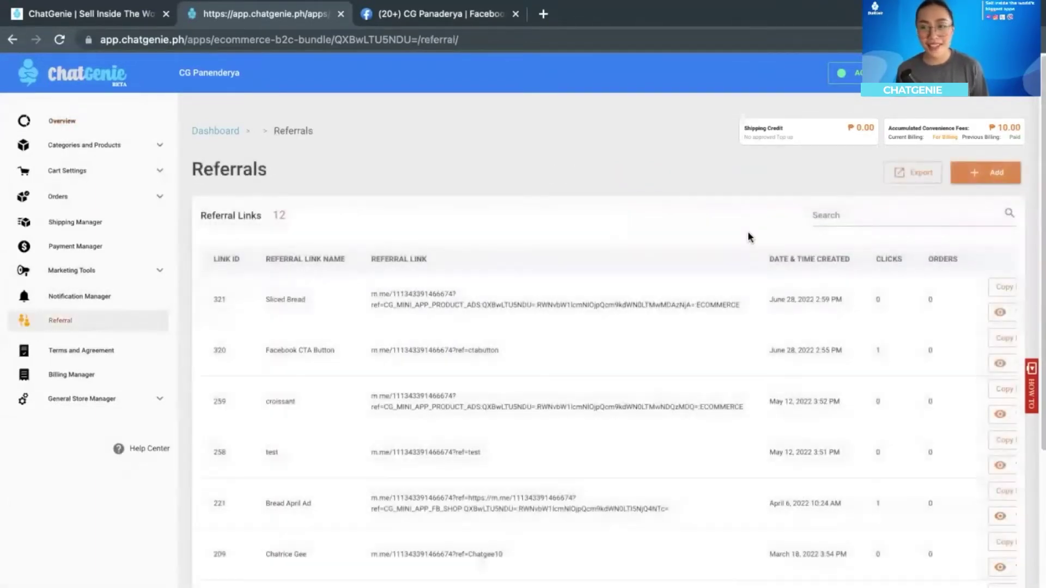
pyautogui.click(980, 182)
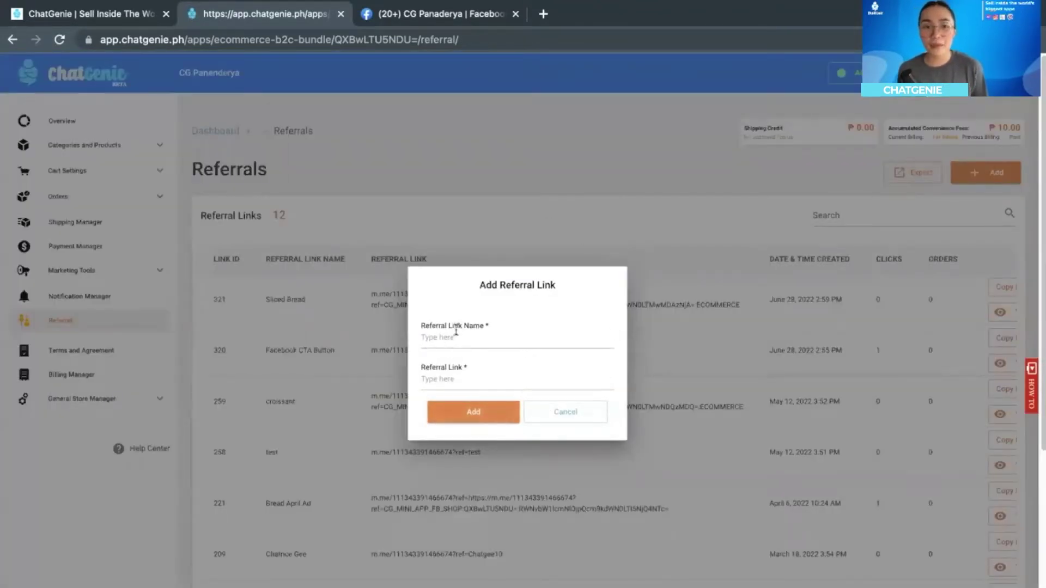
pyautogui.click(464, 326)
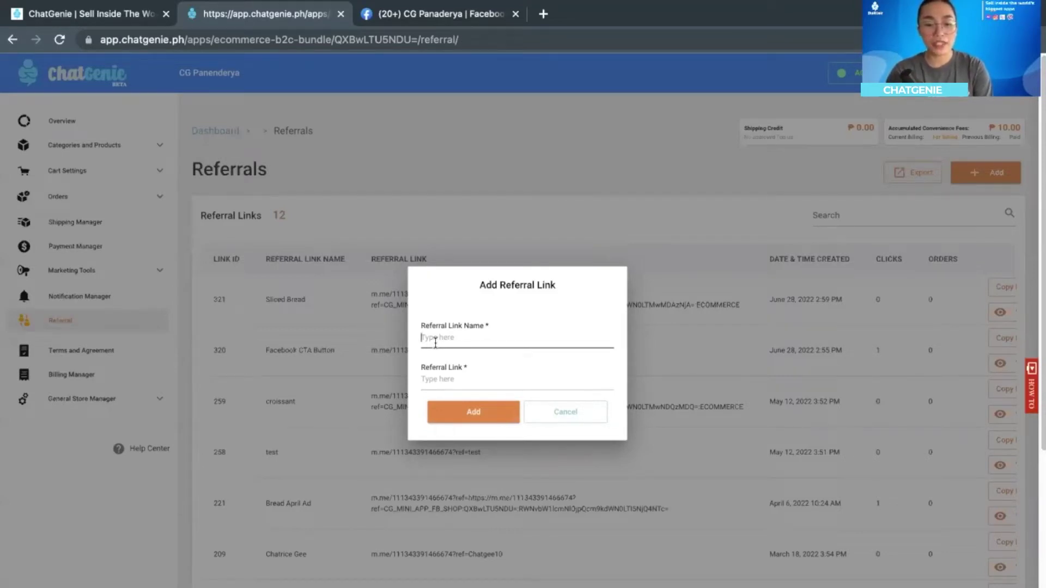
# Save a 'Facebook button' referral link with code 'shopnow', fixing the mistyped 'shownow'
pyautogui.write('Facebook b')
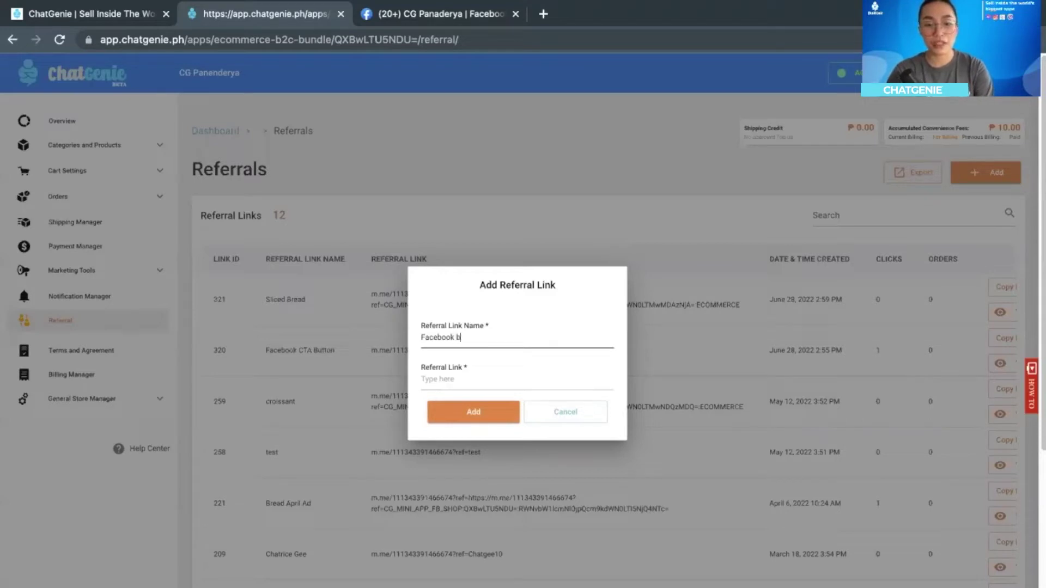
pyautogui.write('utton')
pyautogui.click(435, 382)
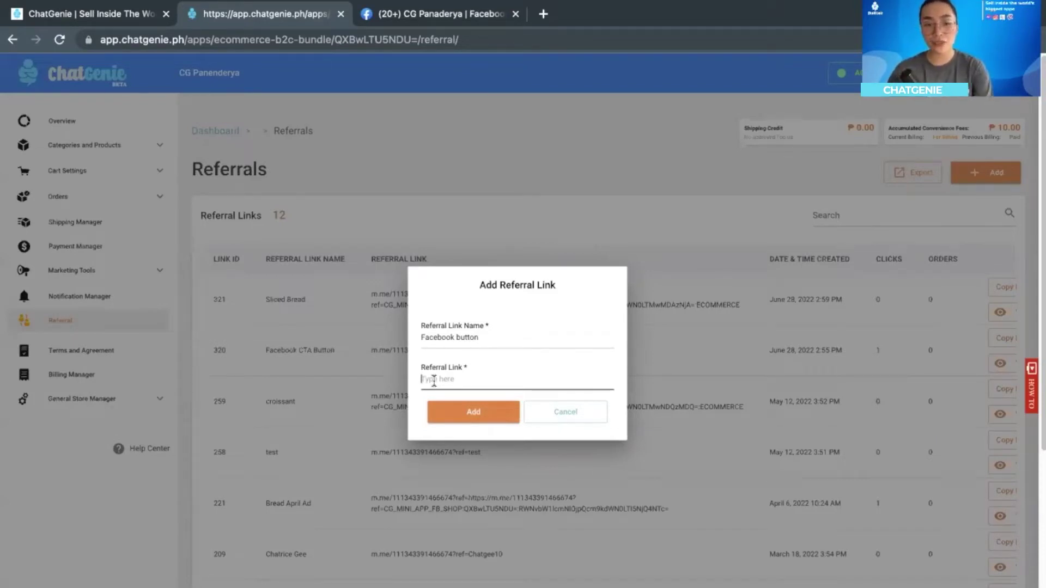
pyautogui.write('shownow')
pyautogui.hotkey('ctrl', 'a')
pyautogui.write('shopnow')
pyautogui.click(553, 402)
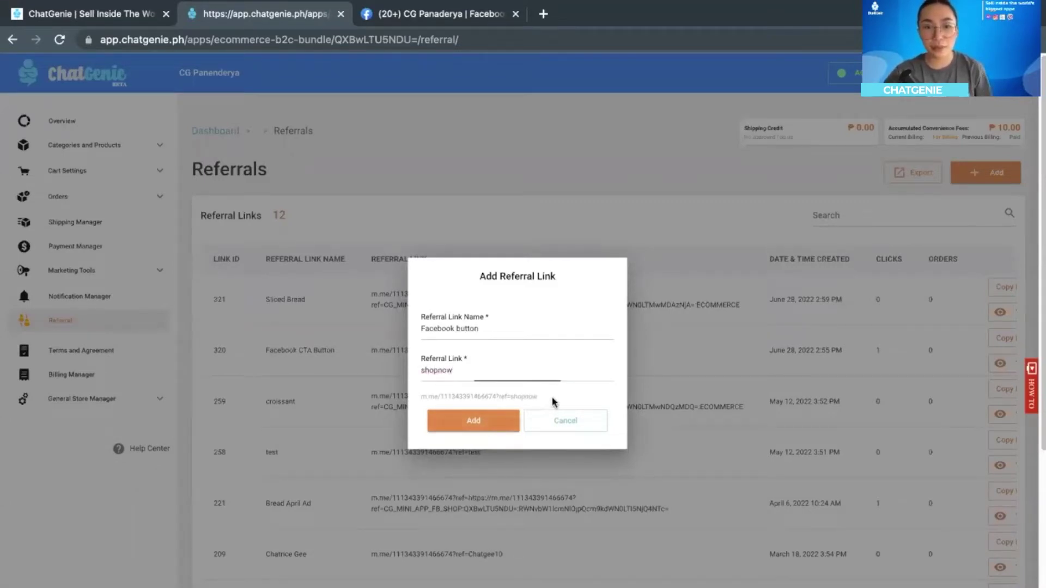
pyautogui.moveTo(553, 402); pyautogui.dragTo(416, 403)
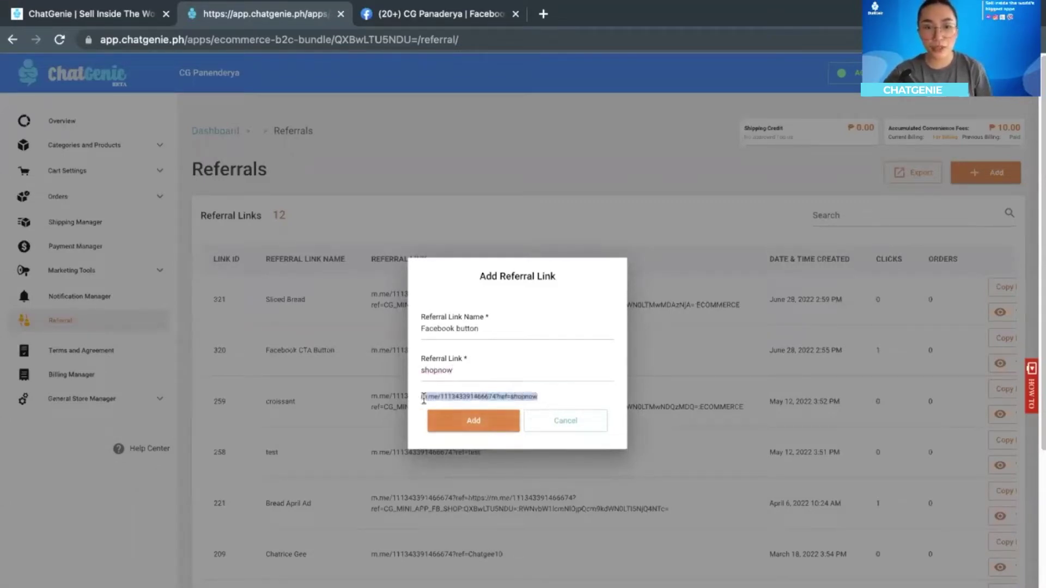
pyautogui.click(449, 419)
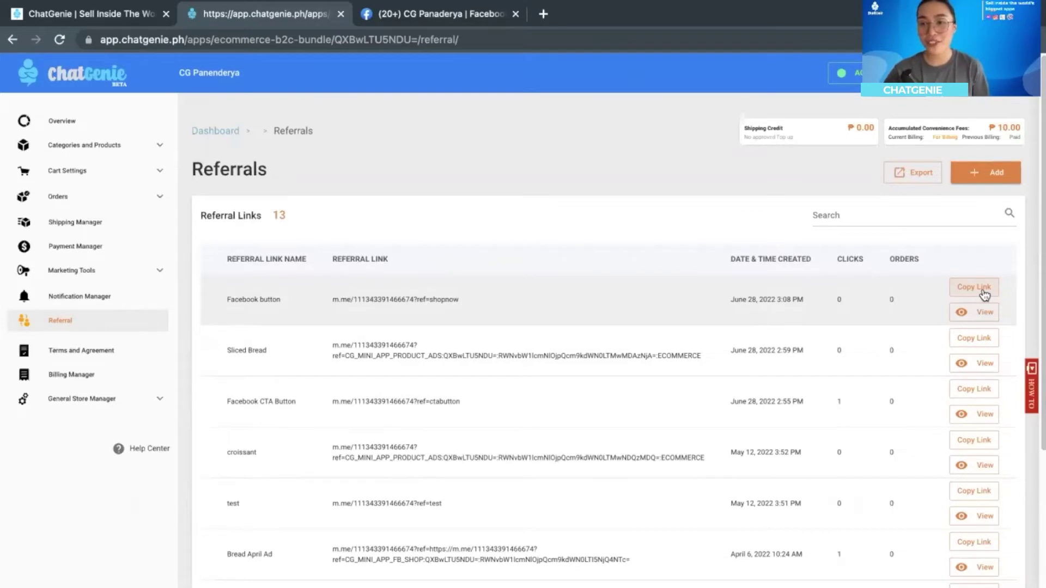
# Copy the Facebook button referral link and switch to the CG Panaderya Facebook page
pyautogui.click(976, 288)
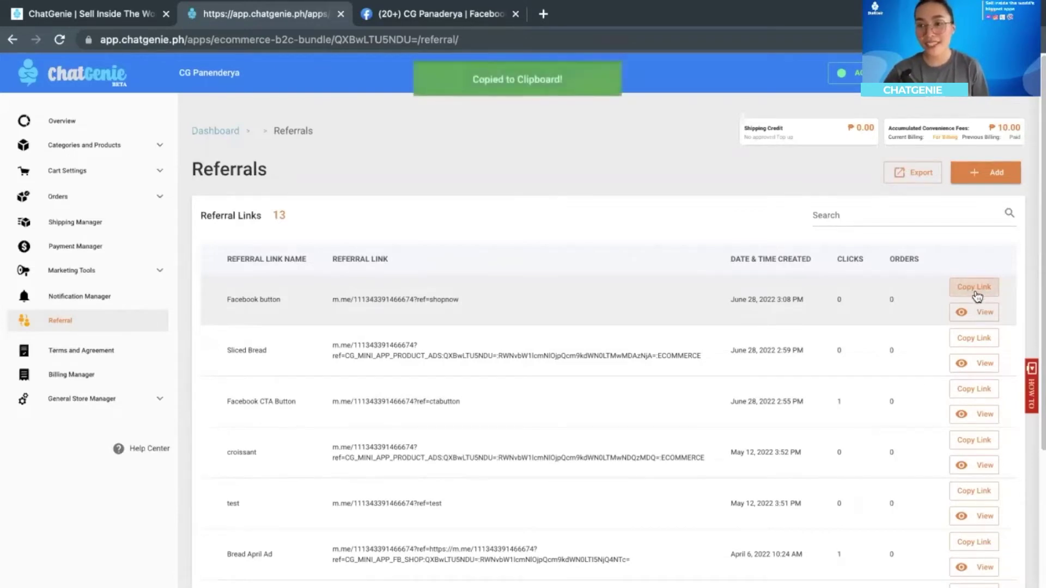
pyautogui.click(400, 21)
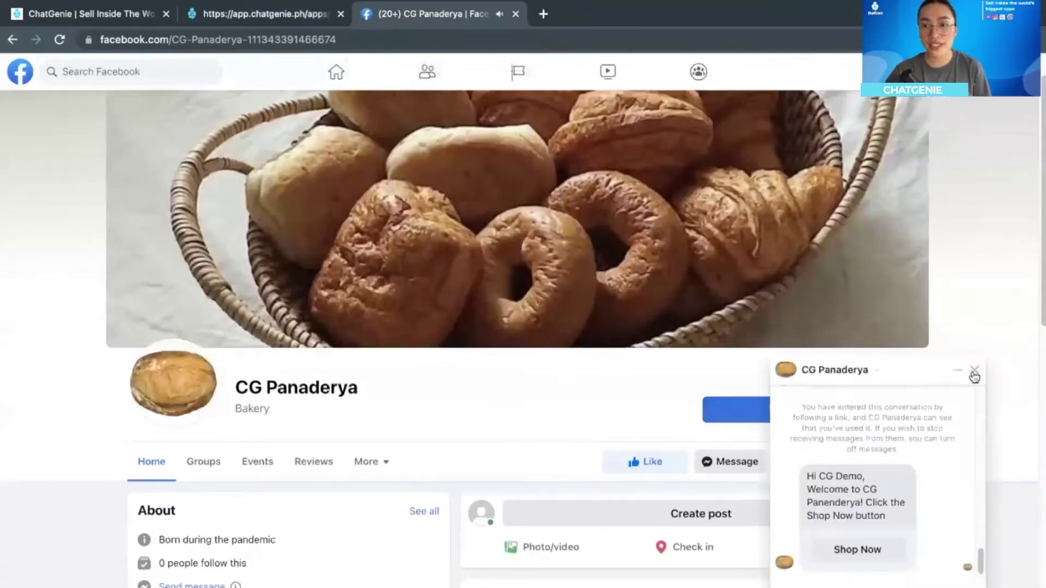
# Dismiss the Messenger popup and interact with Facebook as the CG Panaderya page
pyautogui.click(974, 372)
pyautogui.scroll(1, 456, 404)
pyautogui.scroll(-2, 456, 404)
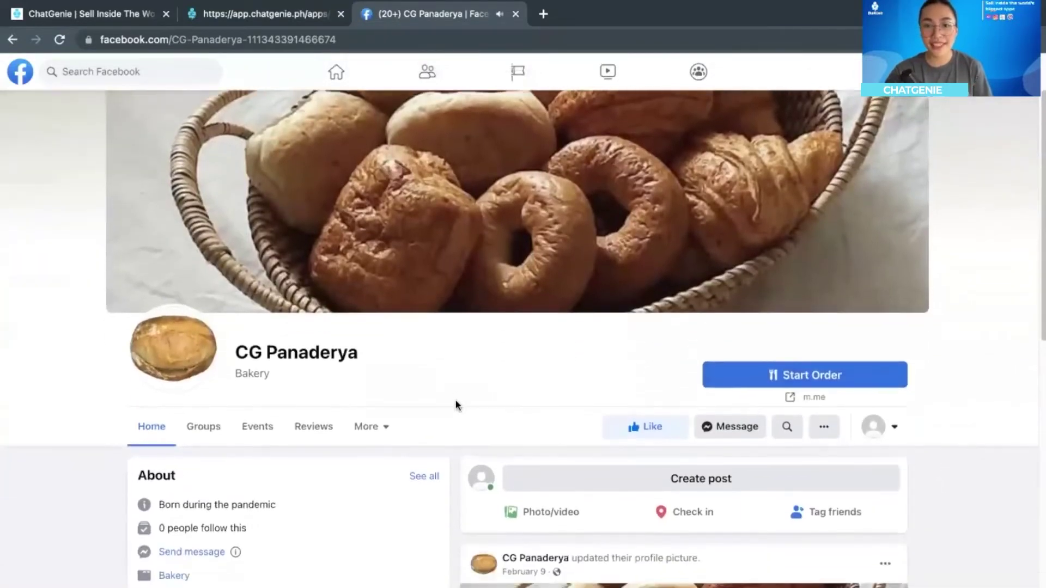
pyautogui.scroll(-2, 456, 403)
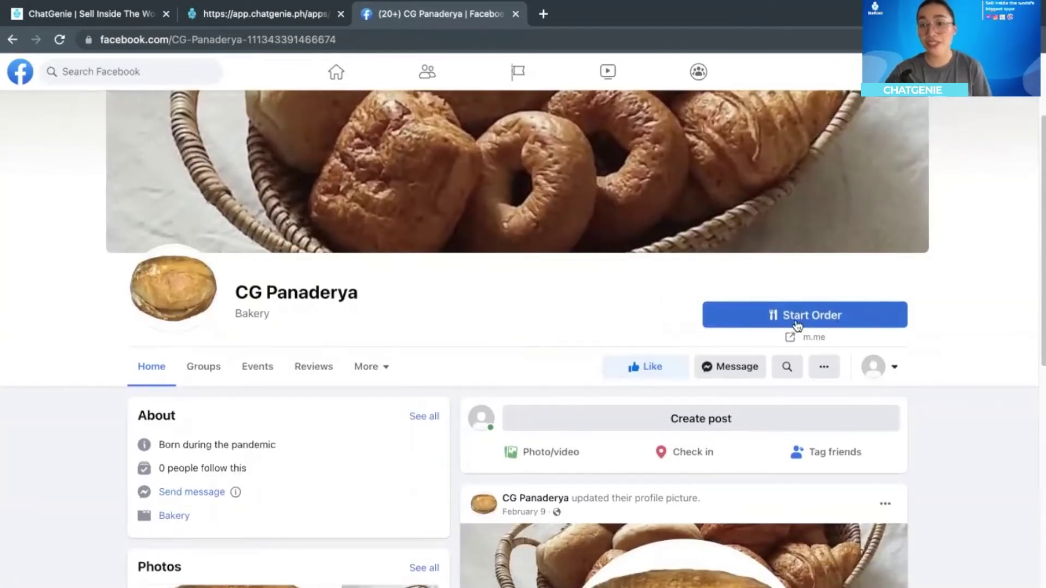
pyautogui.click(874, 367)
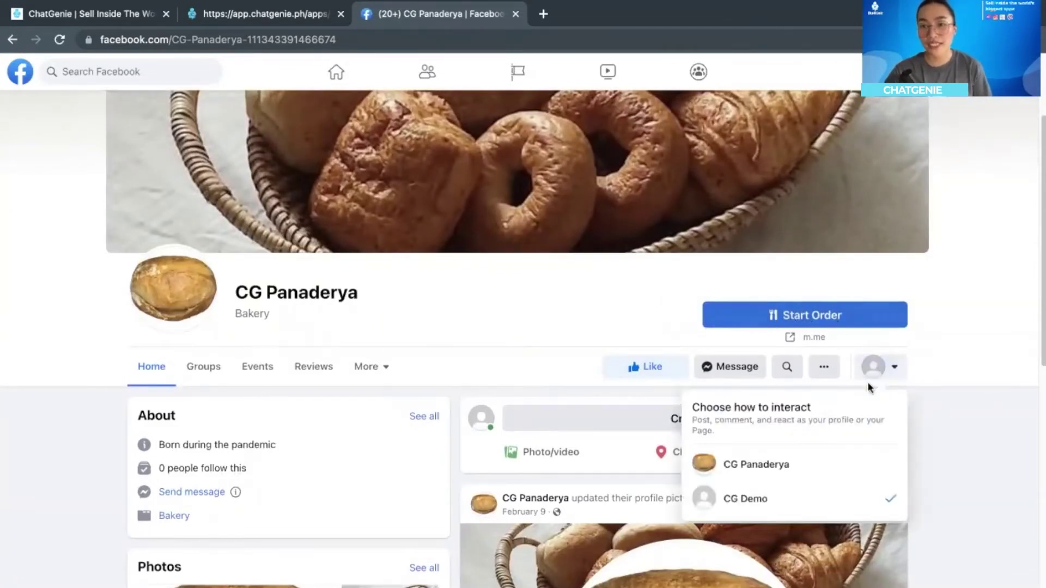
pyautogui.click(792, 464)
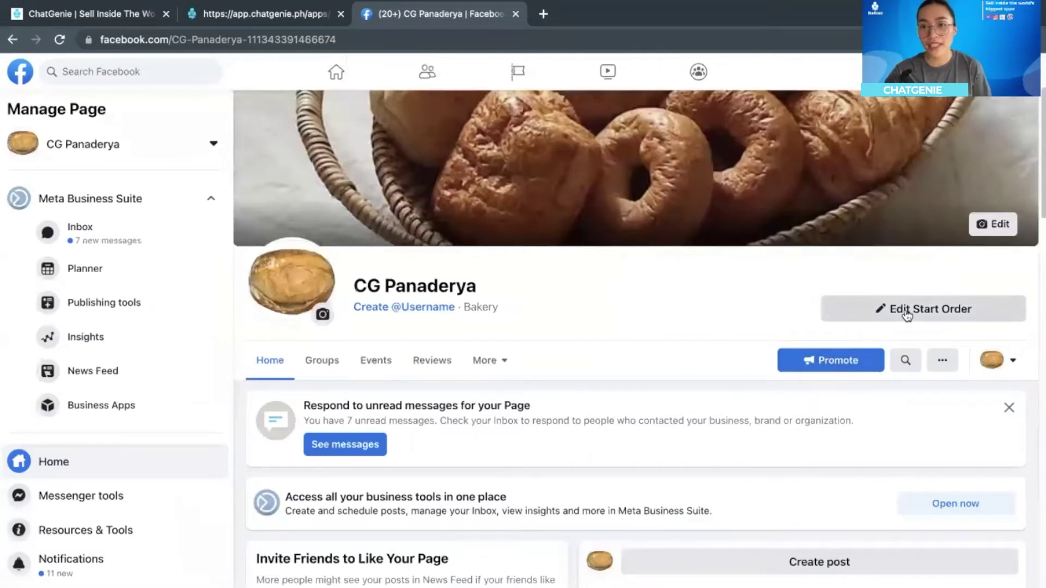
# Edit the page's Start Order button, choosing Start Order as the visitor action
pyautogui.click(942, 318)
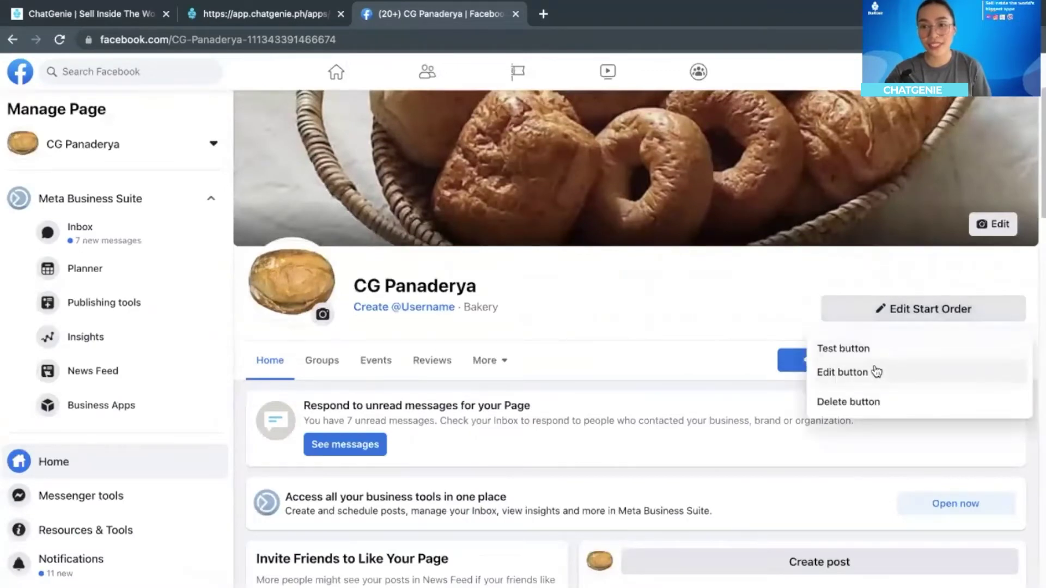
pyautogui.click(874, 371)
pyautogui.scroll(-2, 476, 235)
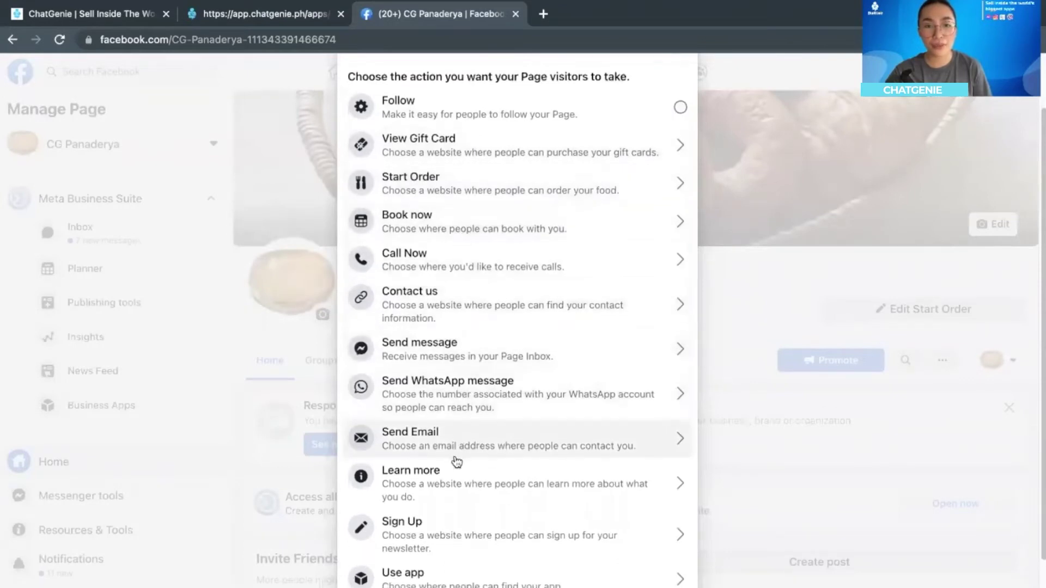
pyautogui.scroll(-1, 458, 460)
pyautogui.scroll(-1, 456, 461)
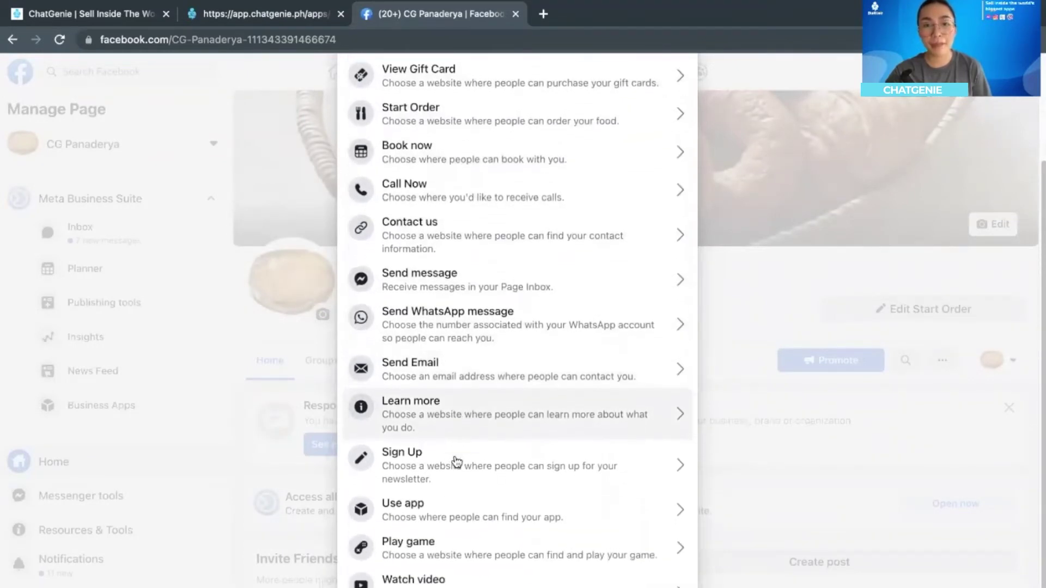
pyautogui.scroll(-1, 457, 461)
pyautogui.scroll(2, 457, 461)
pyautogui.scroll(2, 457, 461)
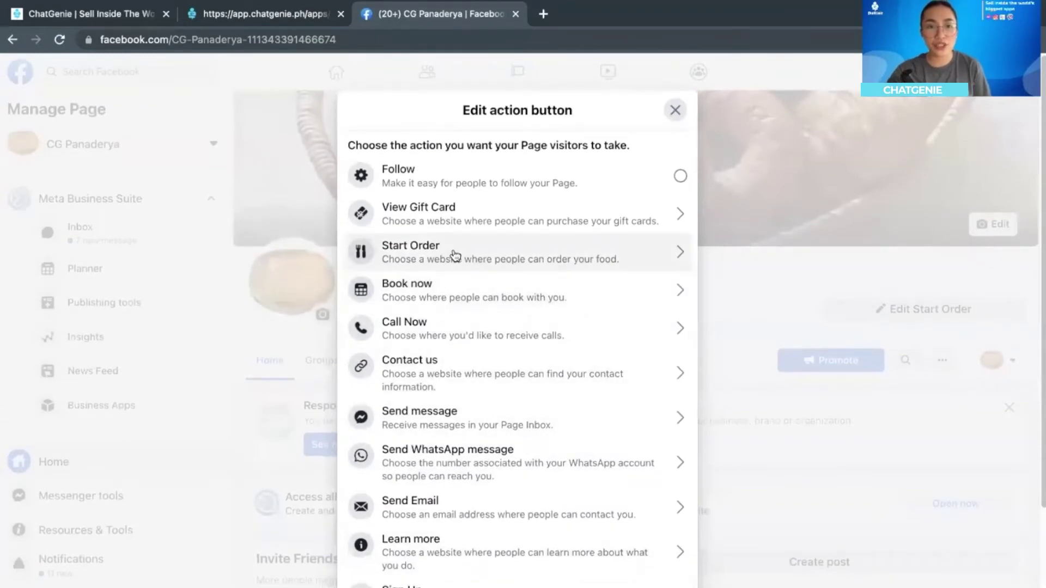
pyautogui.click(456, 255)
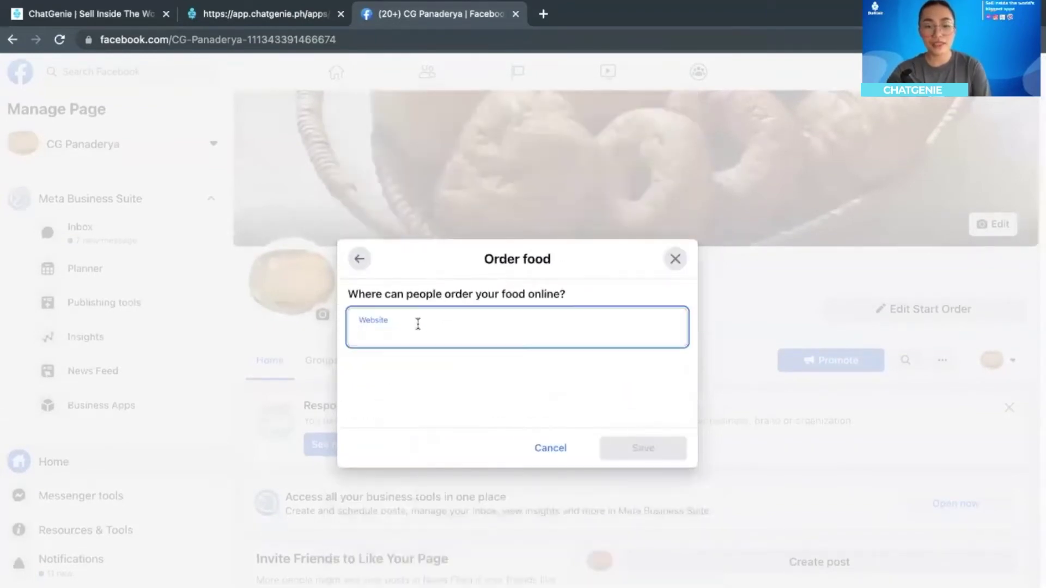
pyautogui.hotkey('ctrl', 'v')
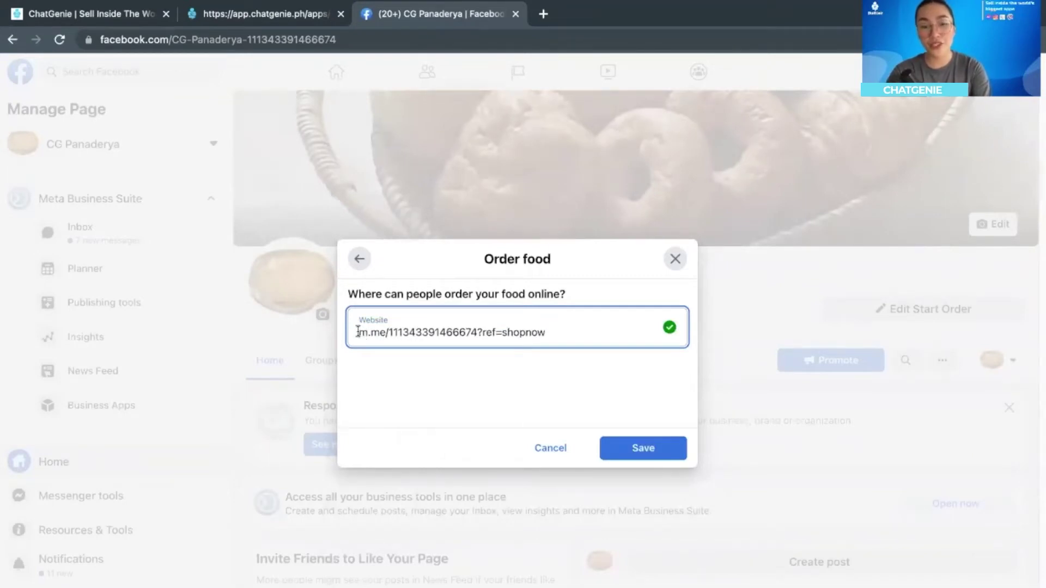
pyautogui.click(358, 332)
pyautogui.write('https')
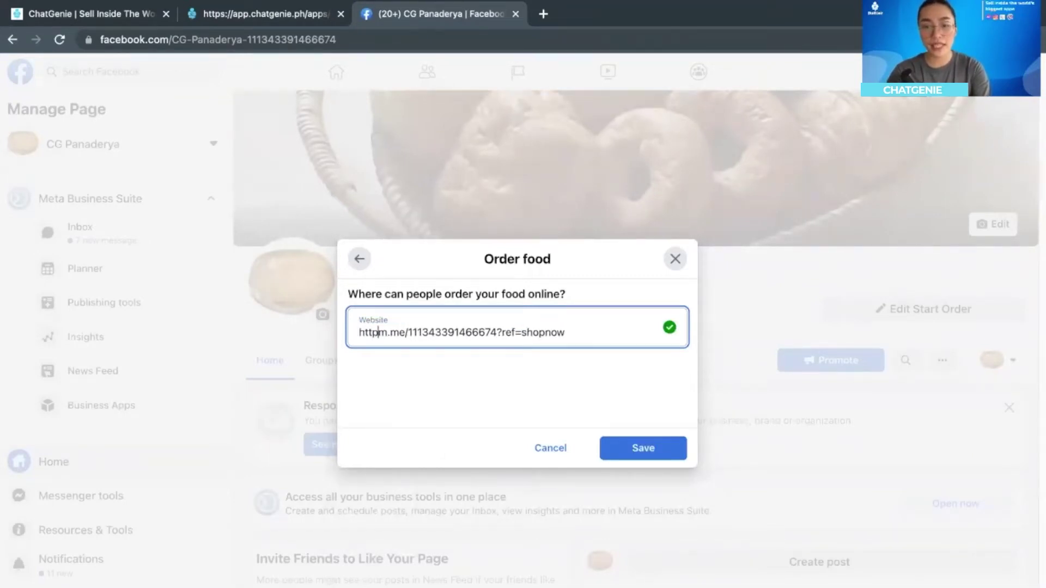
pyautogui.write('://')
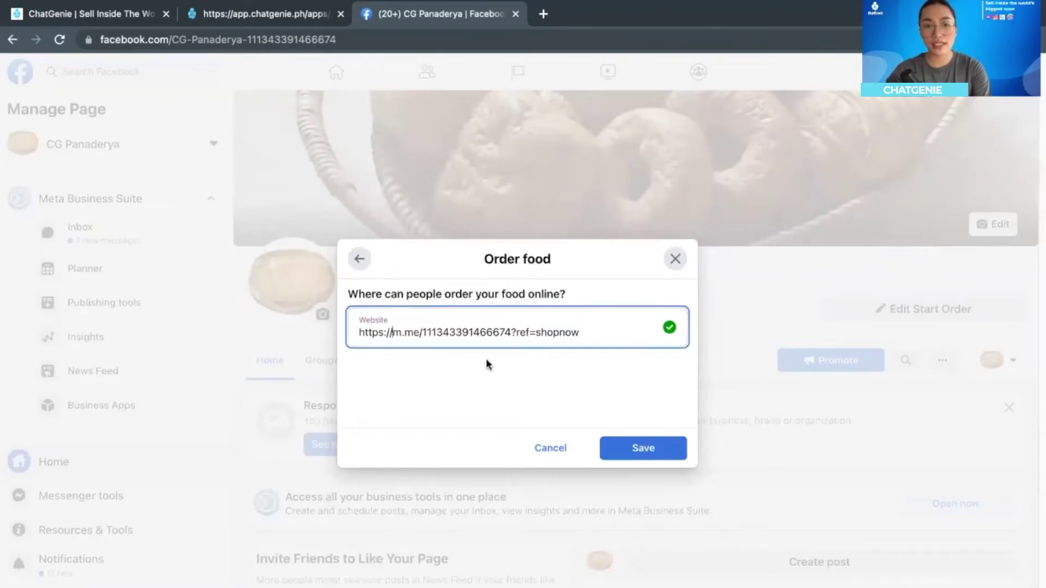
pyautogui.click(651, 451)
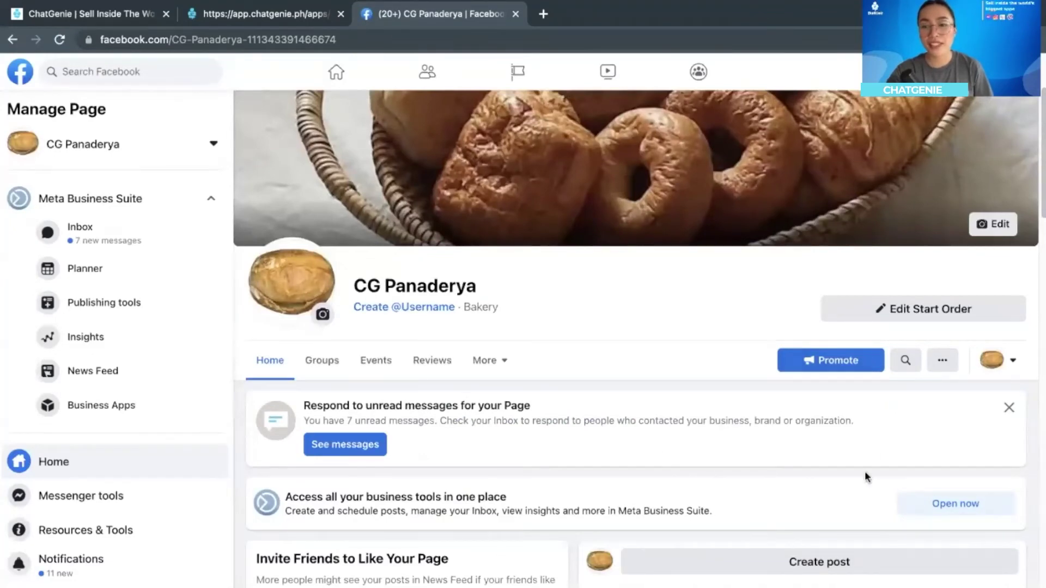
pyautogui.click(997, 360)
# As the CG Demo visitor, start an order and view the CG Panaderya Messenger welcome chat
pyautogui.click(913, 489)
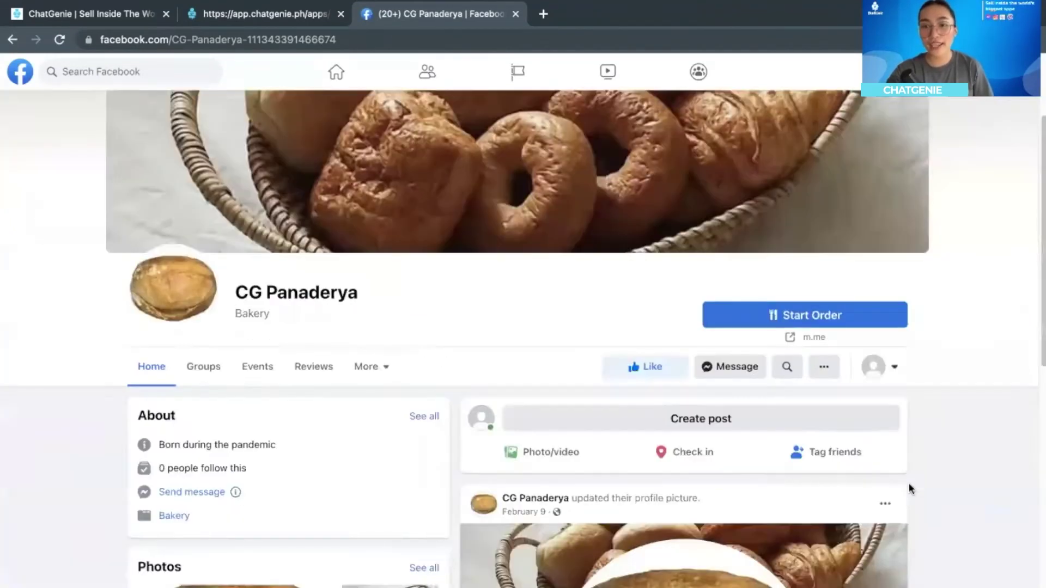
pyautogui.click(811, 322)
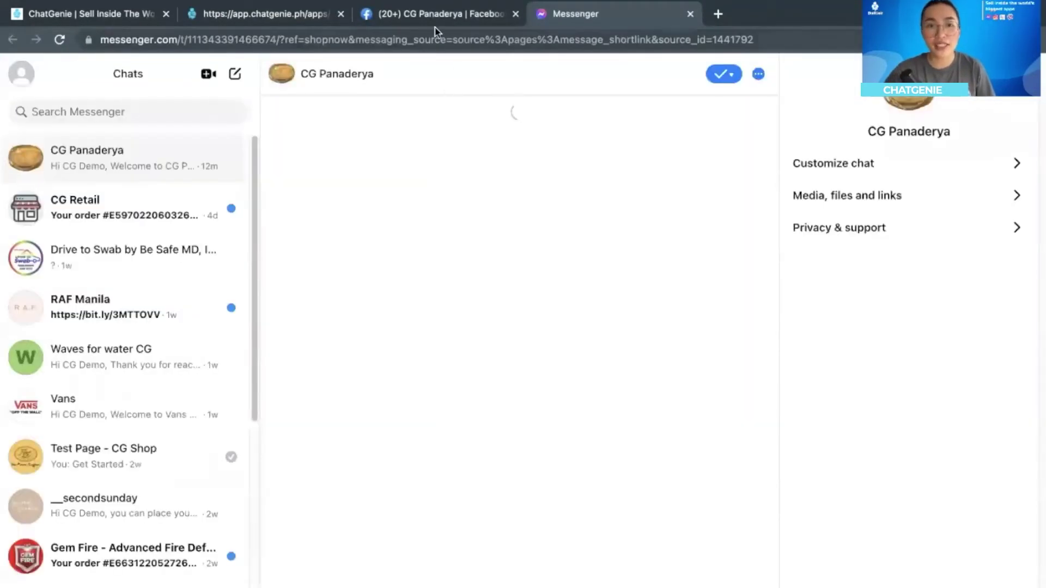
pyautogui.click(430, 20)
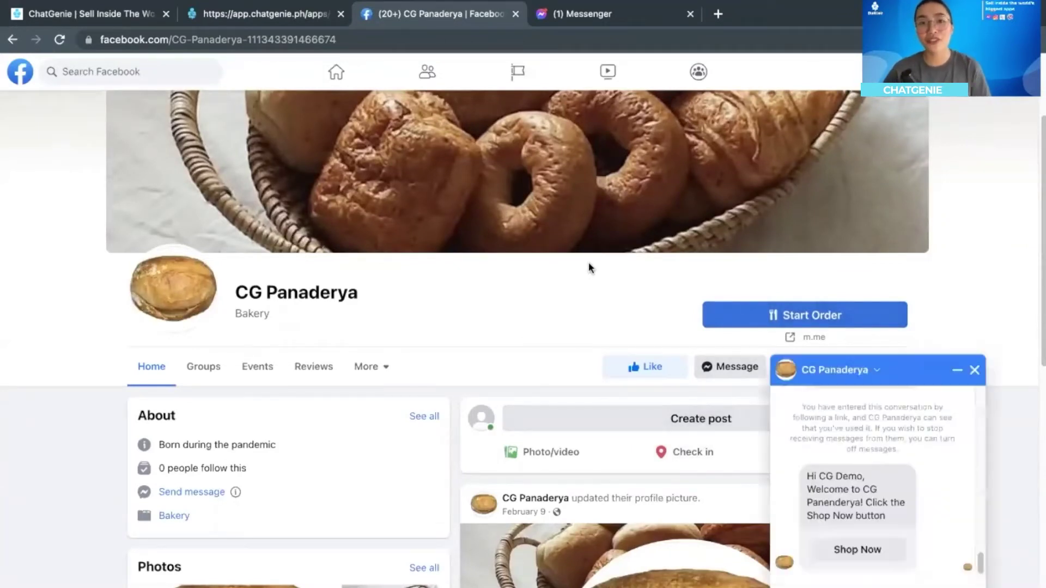
pyautogui.click(570, 16)
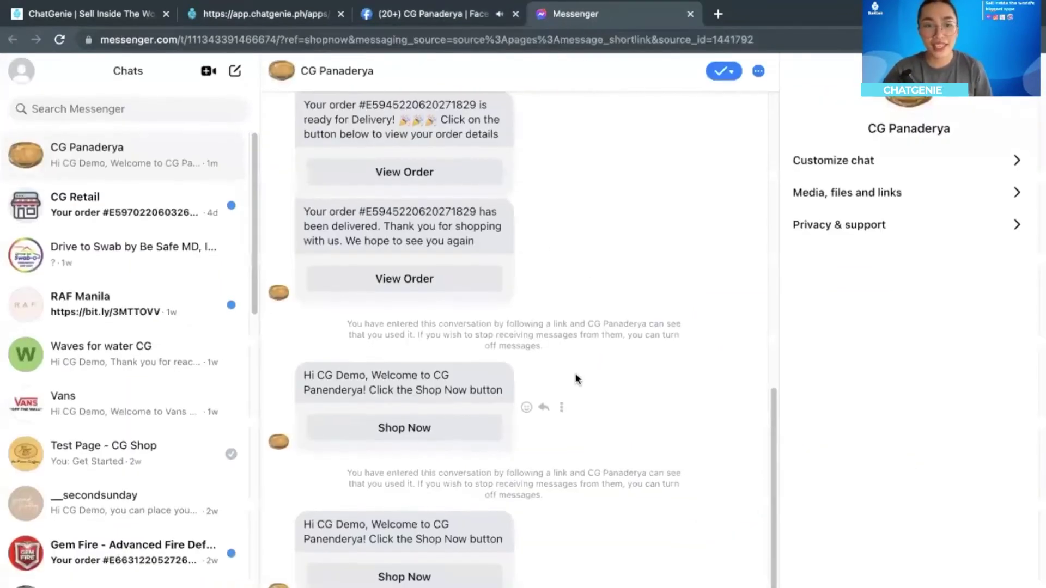
# Launch the shop via the welcome message's Shop Now button and scroll the Loaves list
pyautogui.click(421, 555)
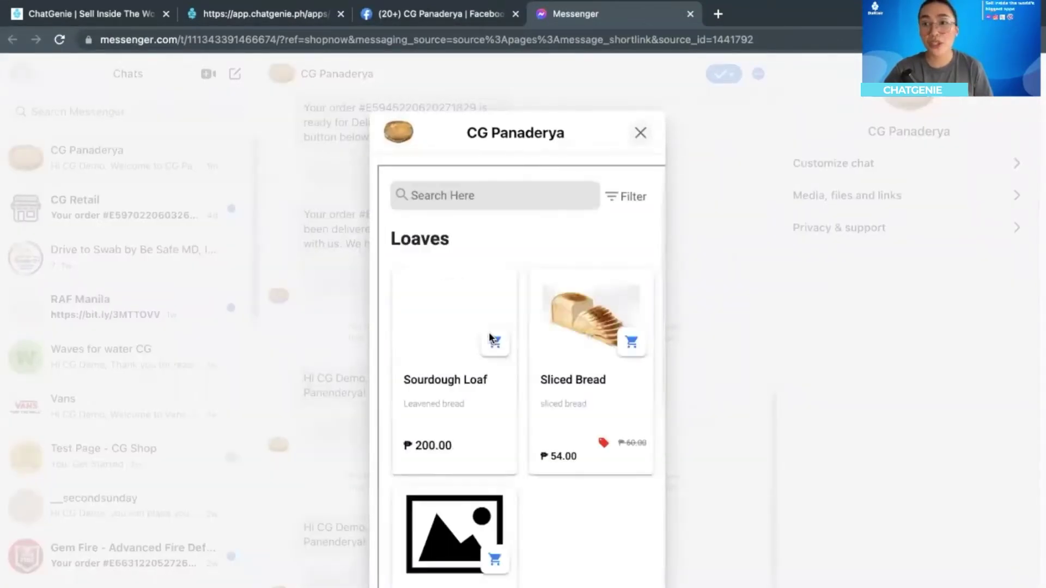
pyautogui.scroll(-1, 489, 337)
pyautogui.scroll(-2, 489, 337)
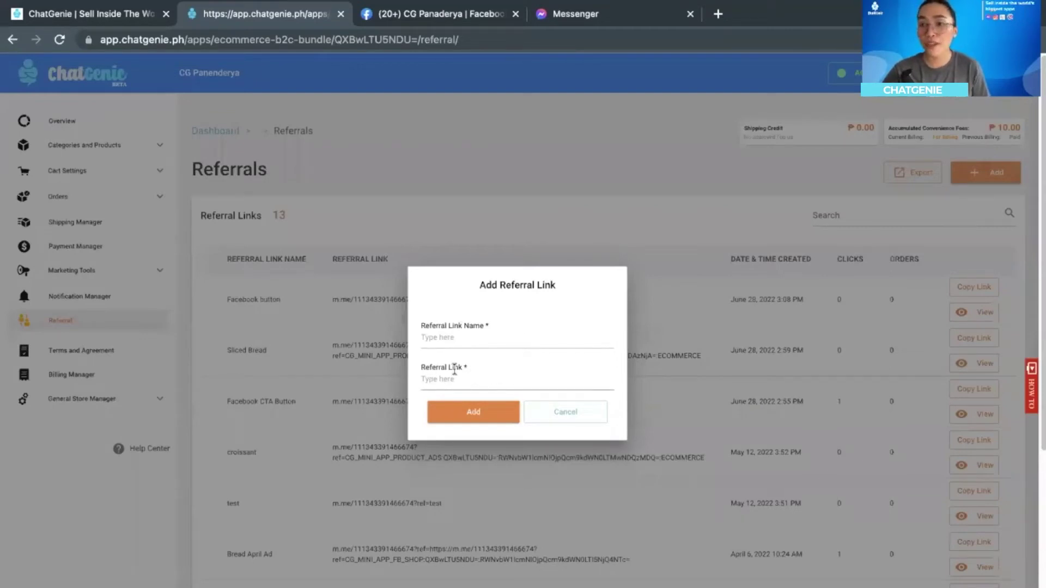
# Cancel the empty Add Referral Link form without saving anything
pyautogui.click(447, 380)
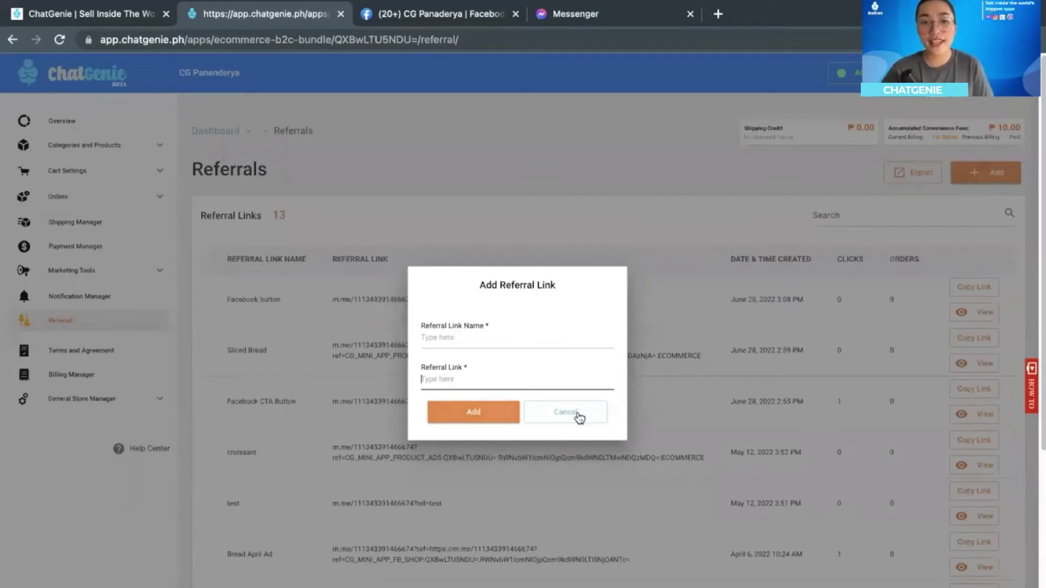
pyautogui.click(587, 420)
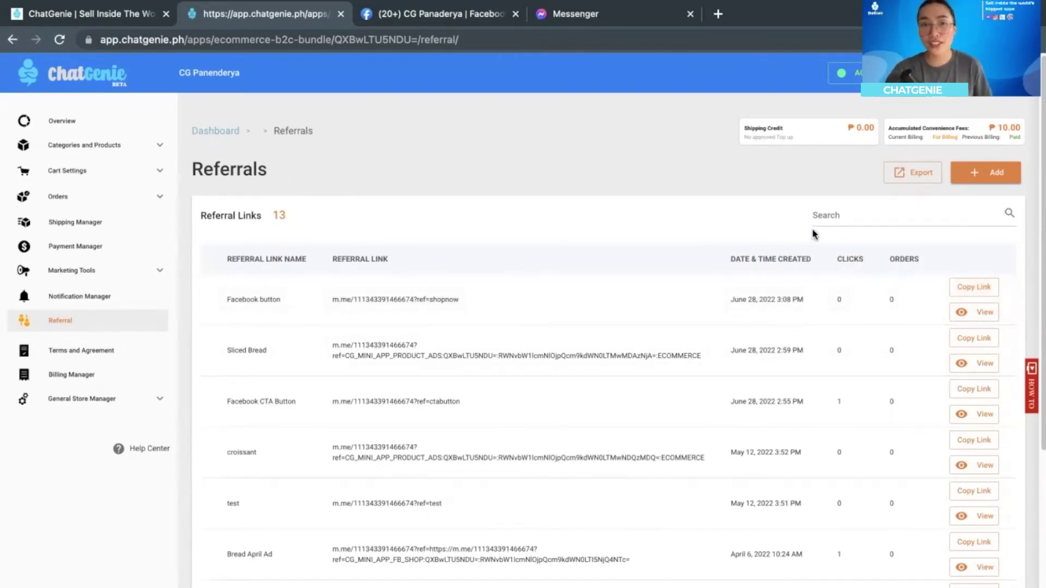
# Reload the Referrals page and confirm the Facebook button link shows 1 click, 0 orders
pyautogui.click(471, 40)
pyautogui.press('Return')
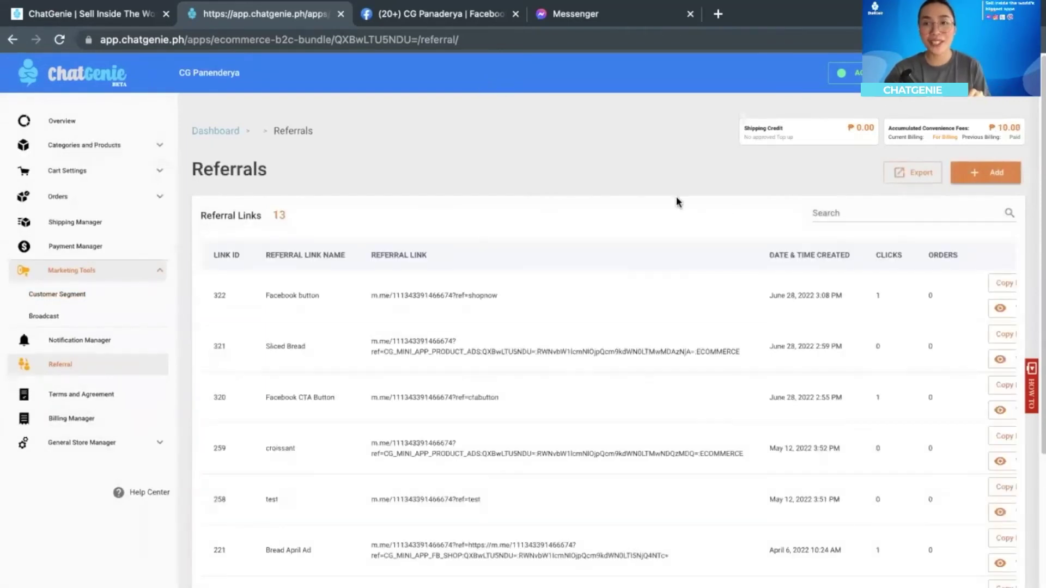
pyautogui.doubleClick(879, 296)
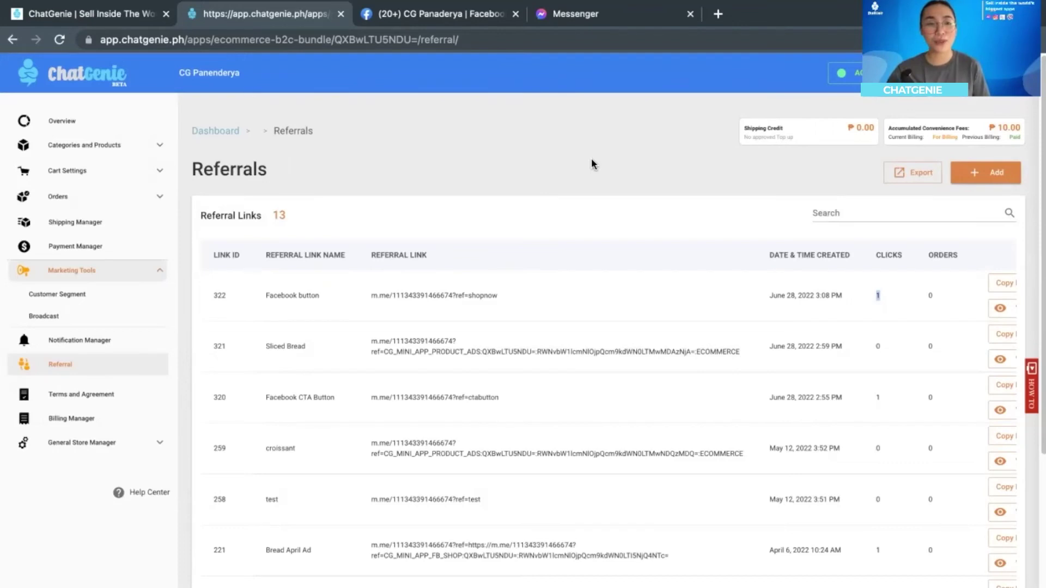
pyautogui.click(110, 152)
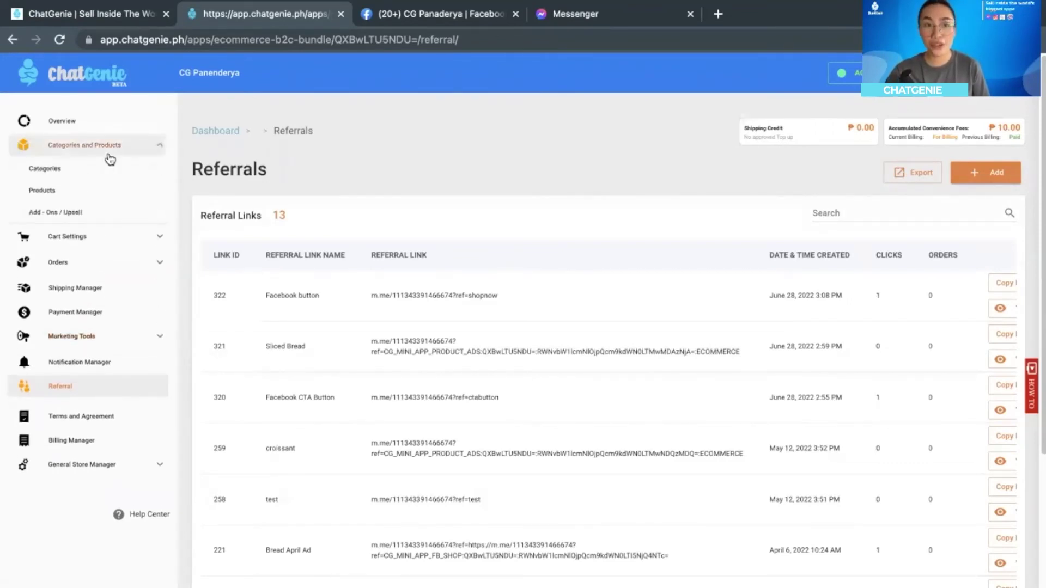
# Copy the Sliced Bread FB ads payload from the Products list and close its window
pyautogui.click(100, 187)
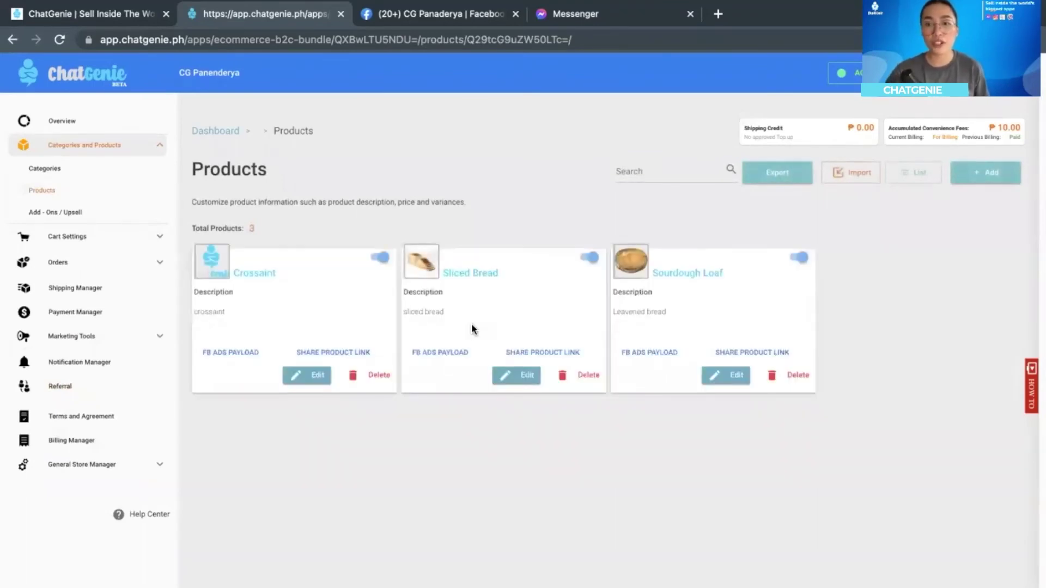
pyautogui.click(429, 359)
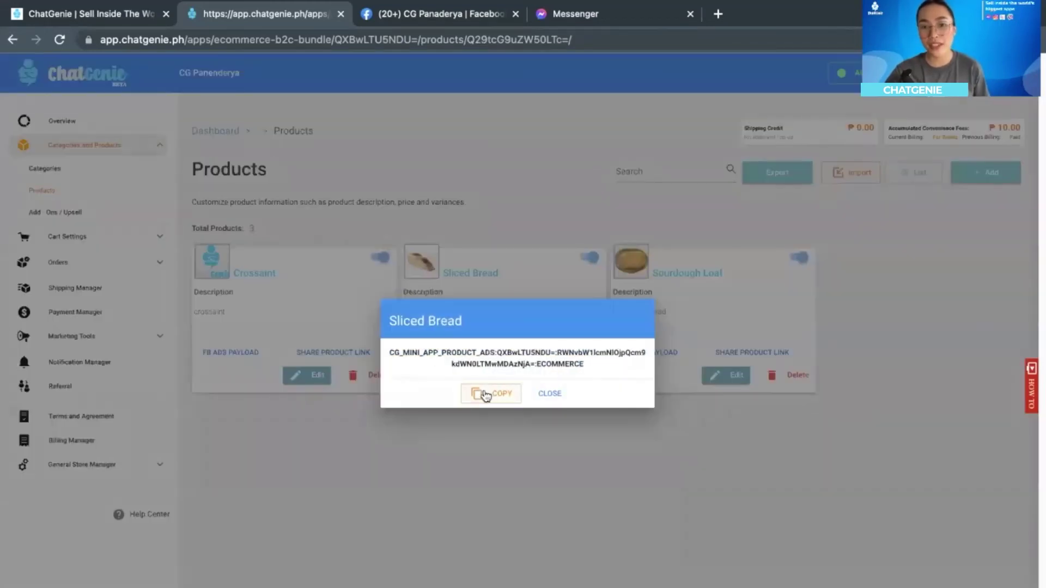
pyautogui.click(486, 395)
pyautogui.click(550, 394)
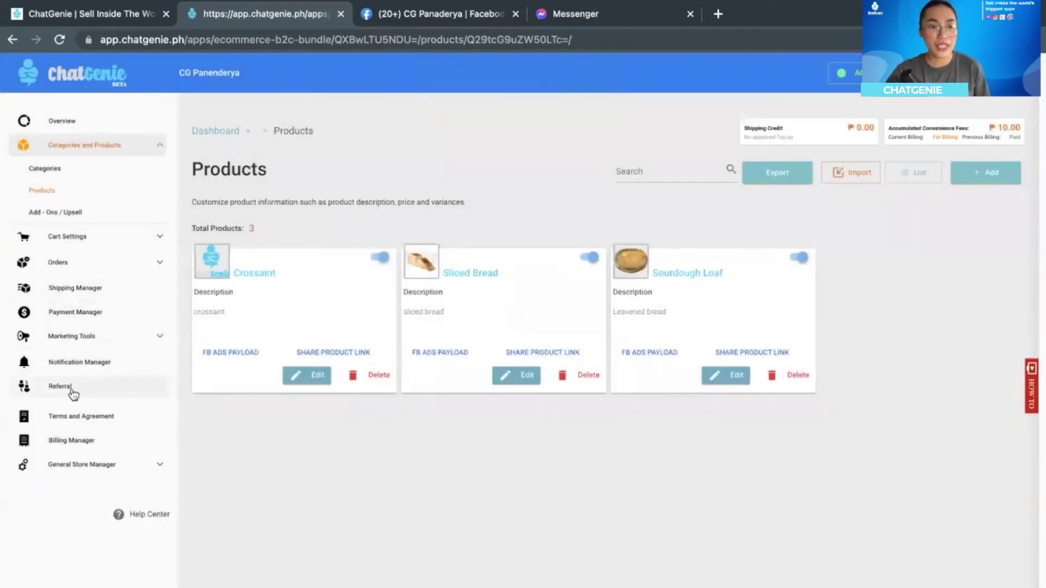
# Try adding a referral link named 'Bread' with the pasted Sliced Bread payload; it's rejected as already taken
pyautogui.click(72, 391)
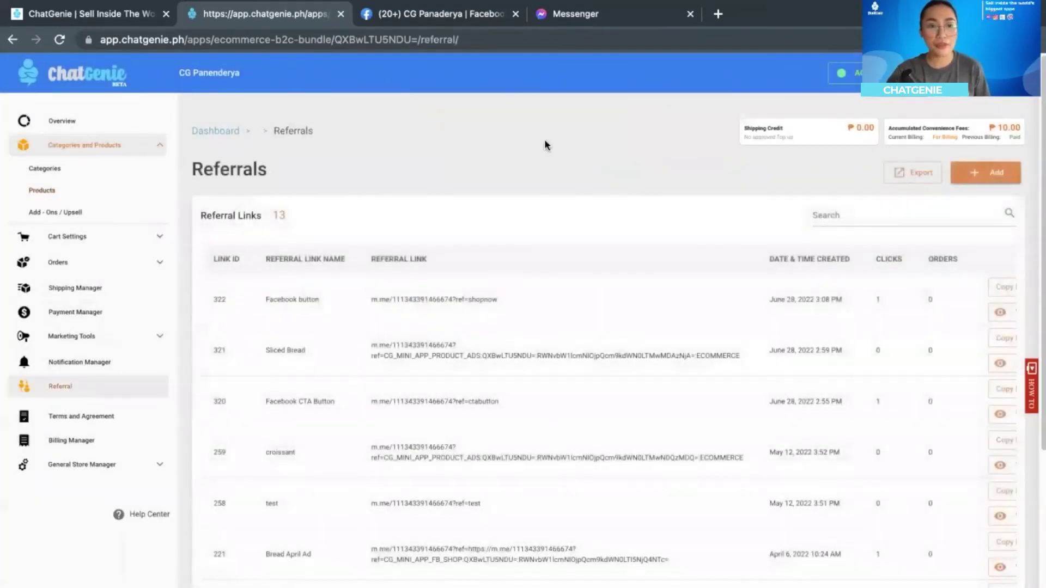
pyautogui.click(992, 182)
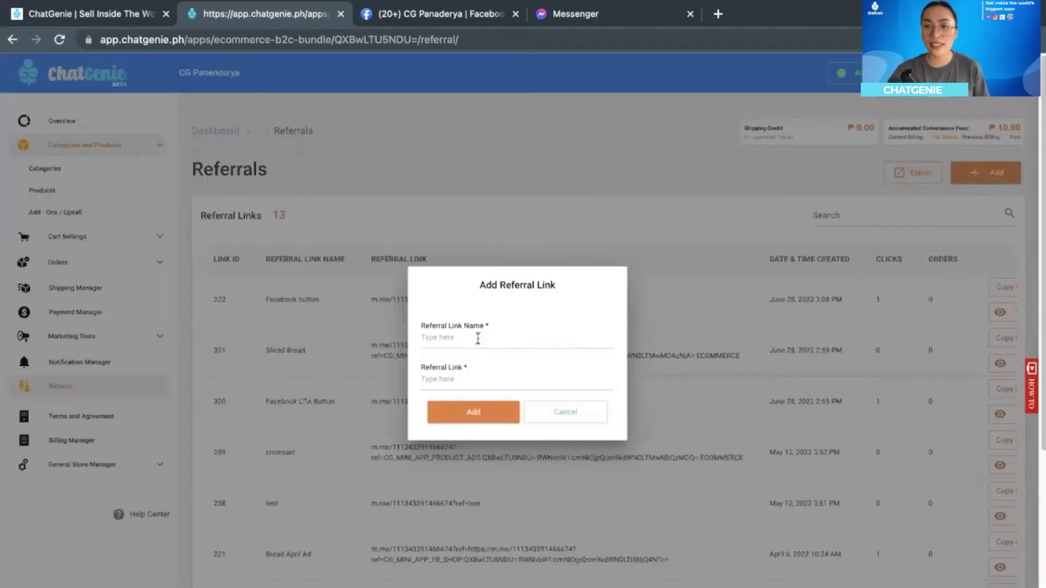
pyautogui.click(478, 339)
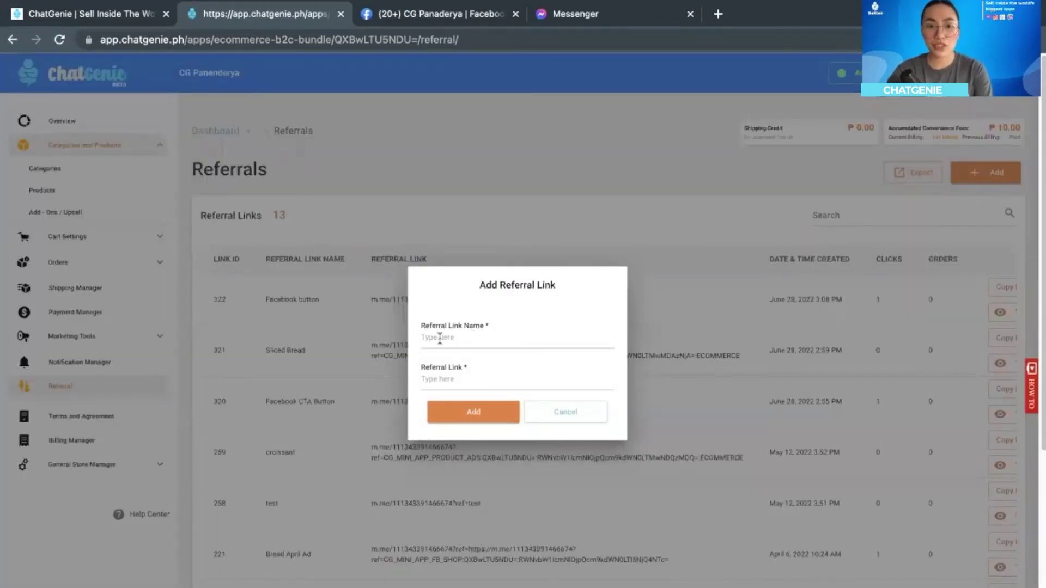
pyautogui.click(440, 338)
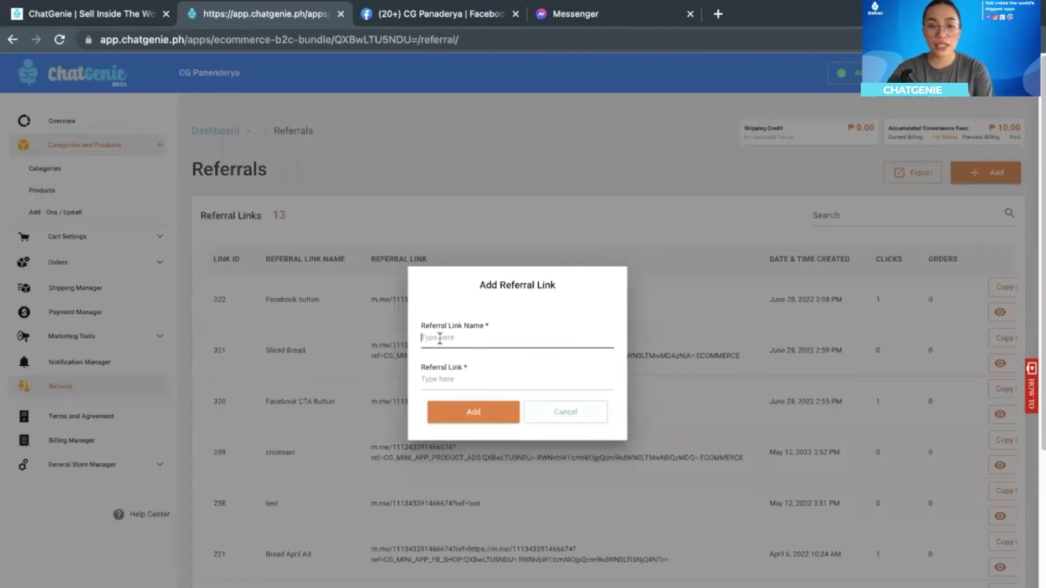
pyautogui.write('Bread')
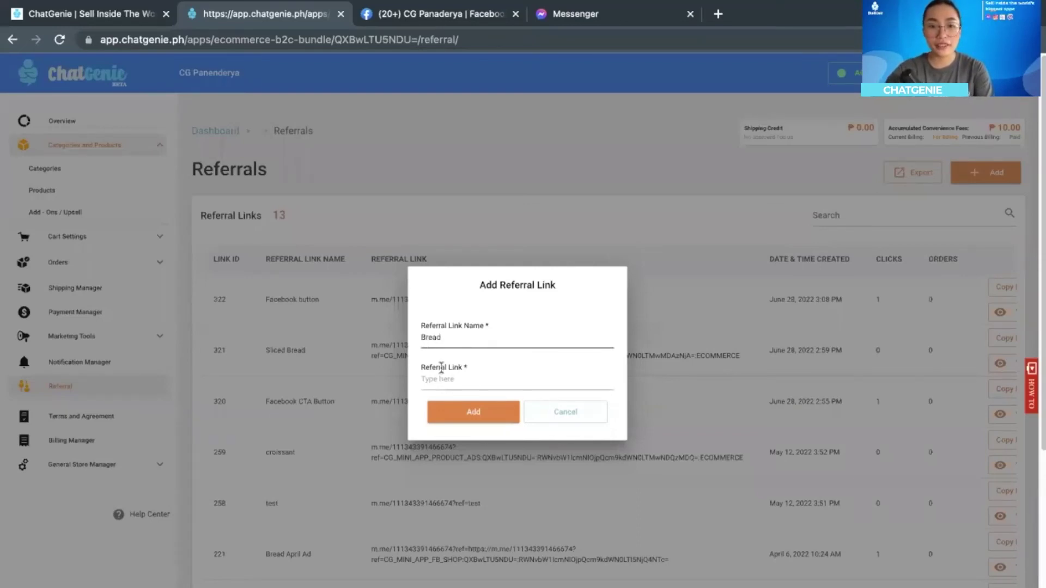
pyautogui.click(442, 379)
pyautogui.hotkey('ctrl', 'v')
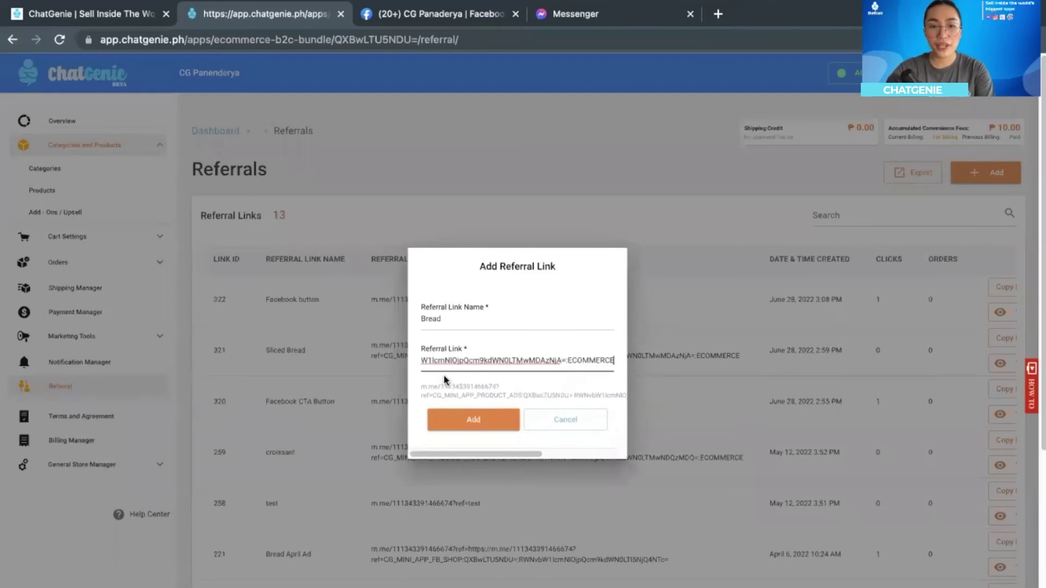
pyautogui.click(479, 419)
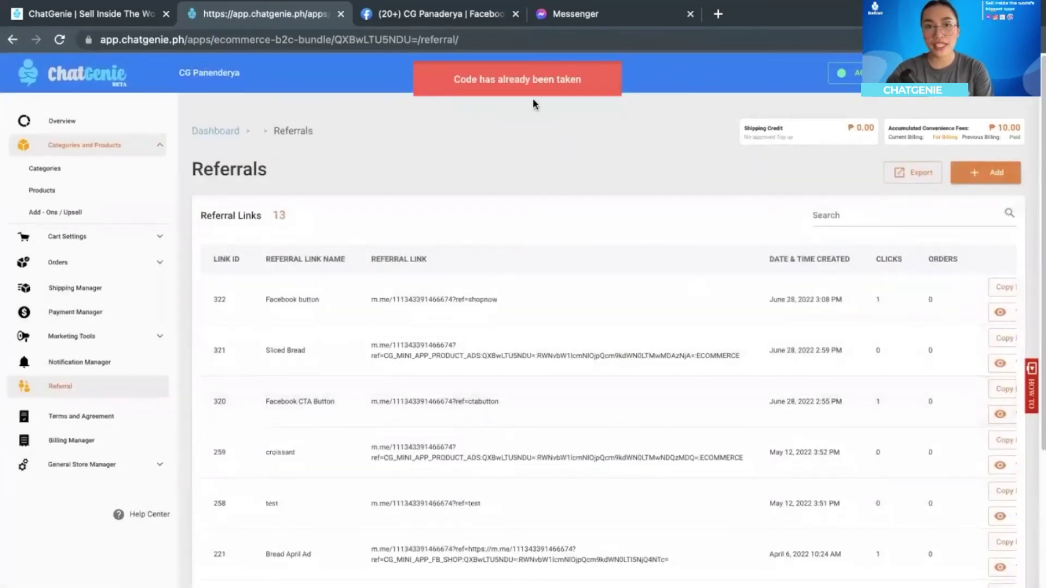
# Copy the existing Sliced Bread referral link from the Referrals table row
pyautogui.scroll(-1, 526, 166)
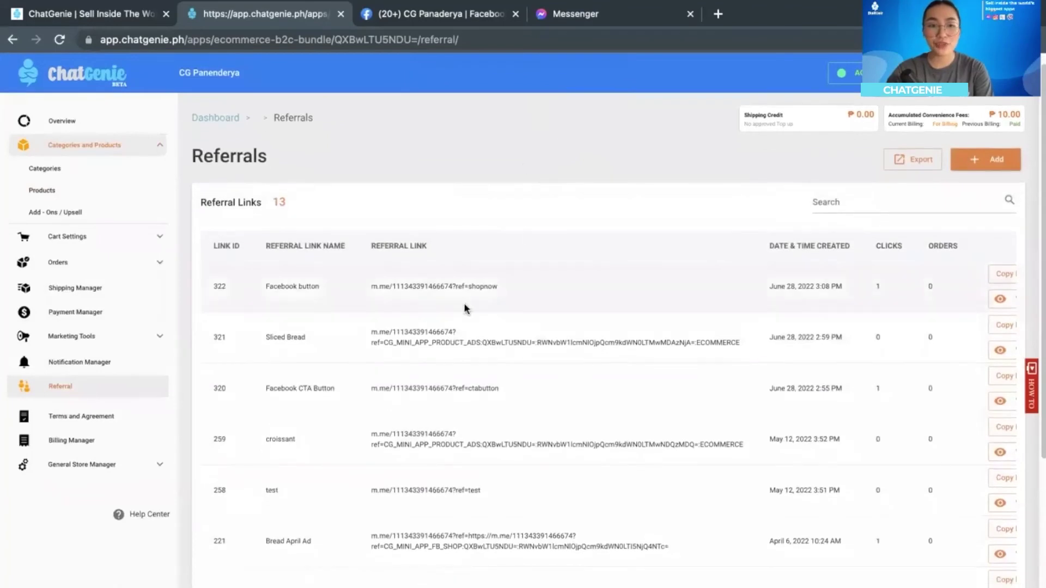
pyautogui.moveTo(238, 335); pyautogui.dragTo(586, 338)
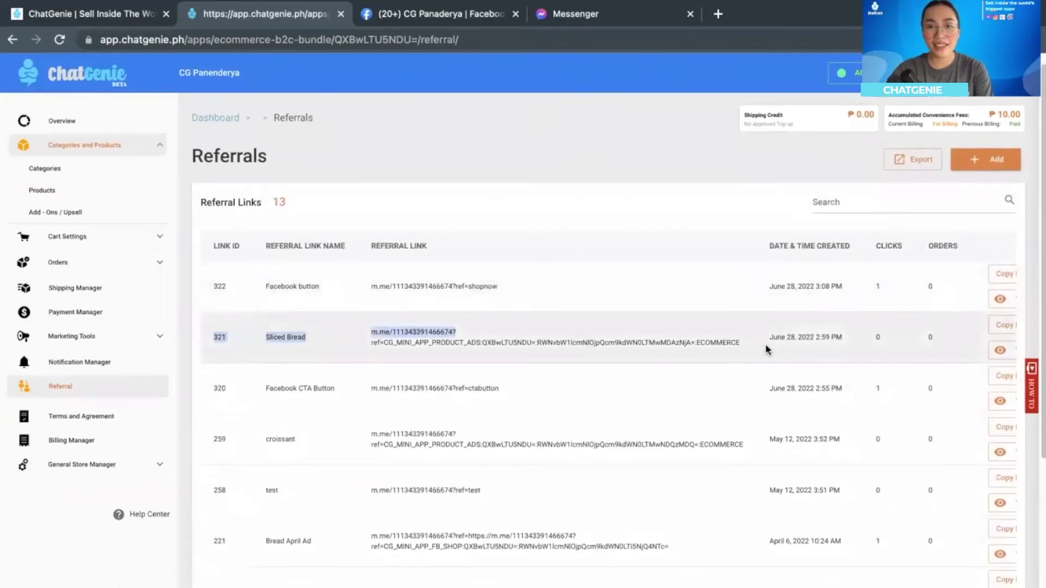
pyautogui.moveTo(745, 348); pyautogui.dragTo(361, 338)
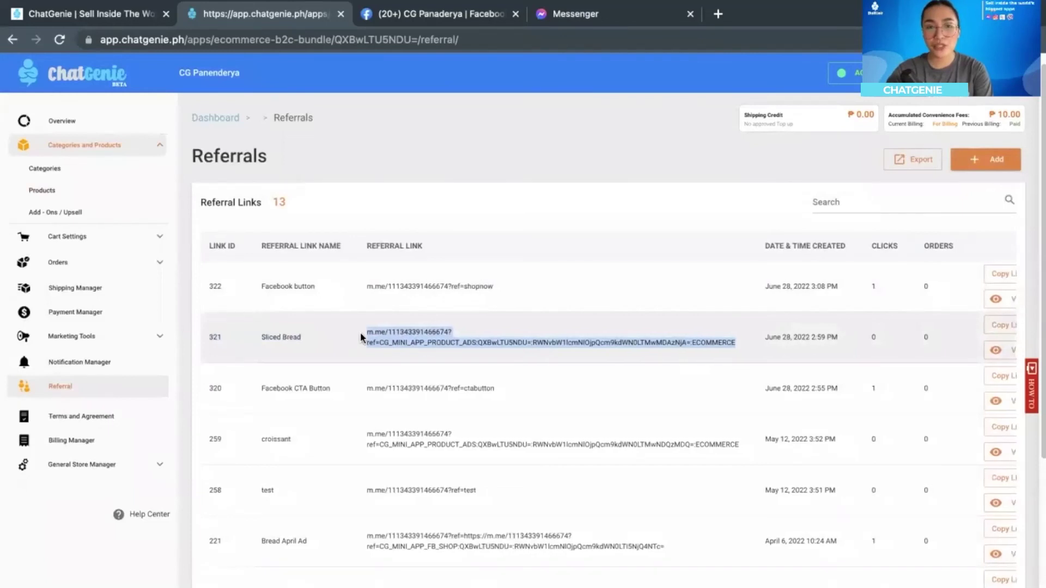
pyautogui.hscroll(1, 362, 338)
pyautogui.click(965, 330)
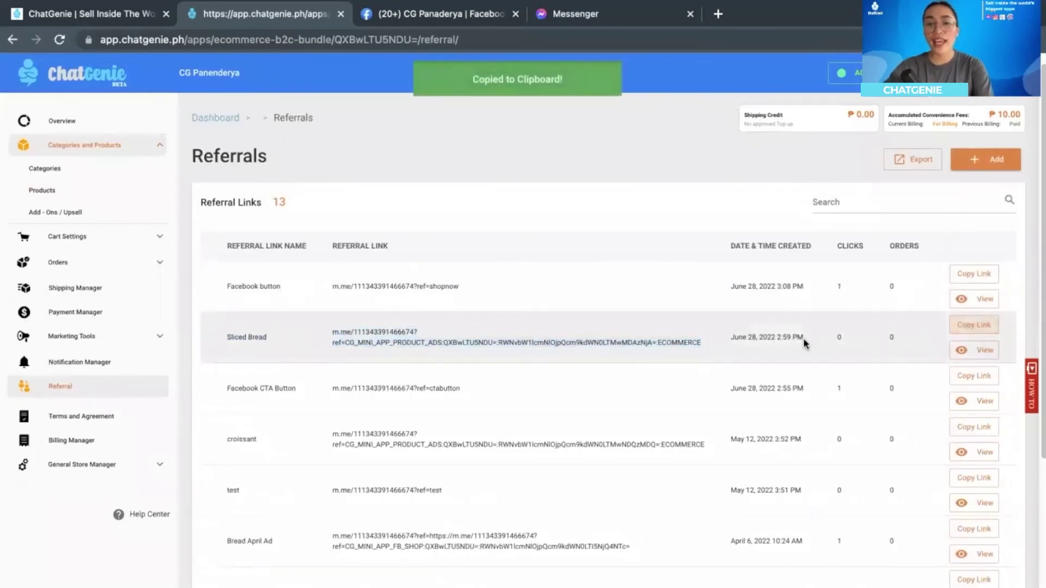
pyautogui.hscroll(-1, 803, 343)
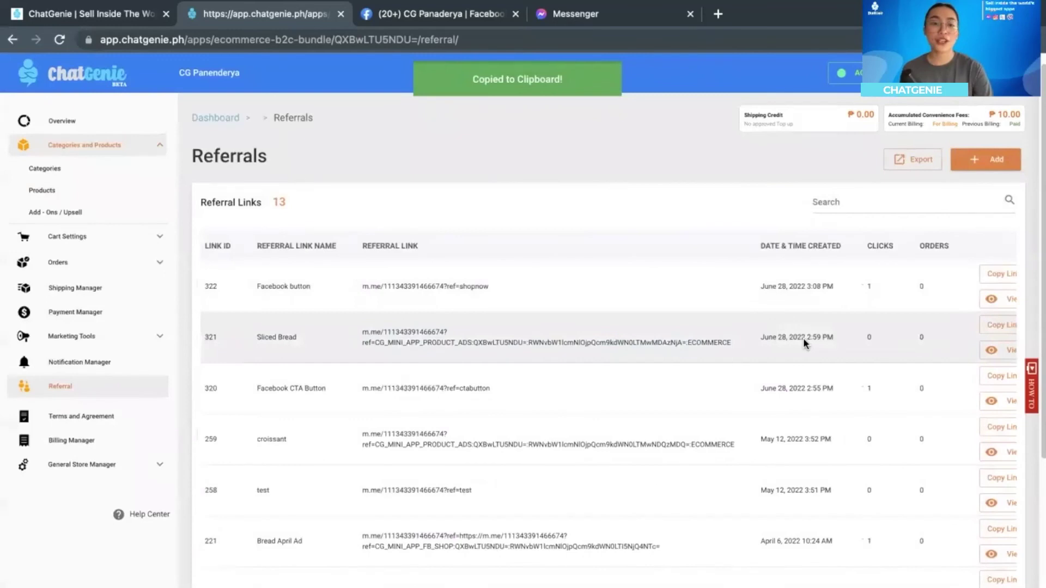